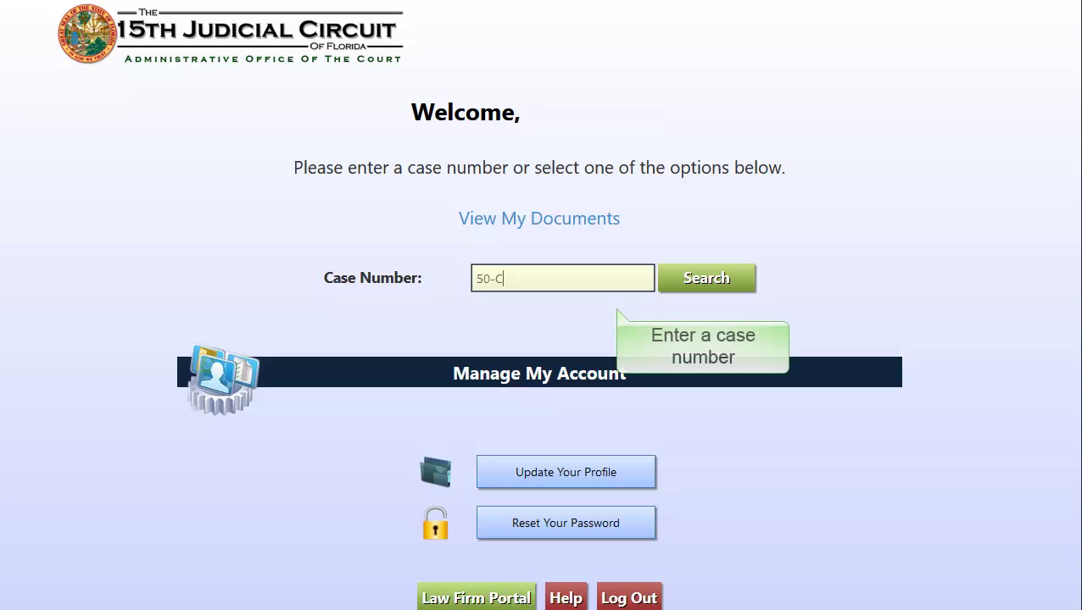
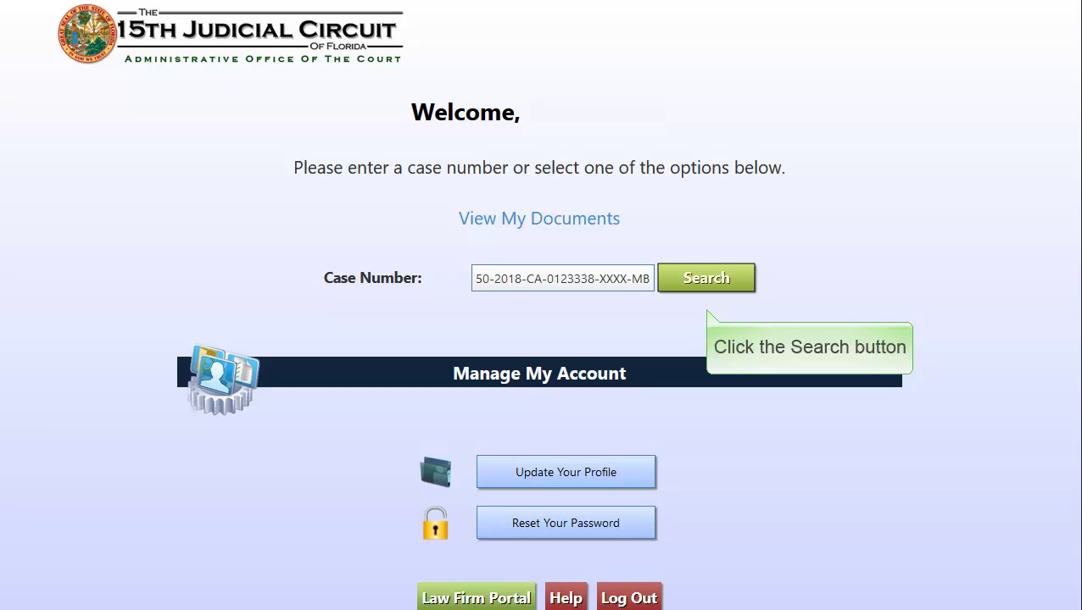
# - Search for the case by its full case number and confirm it is the right case
pyautogui.press('Return')
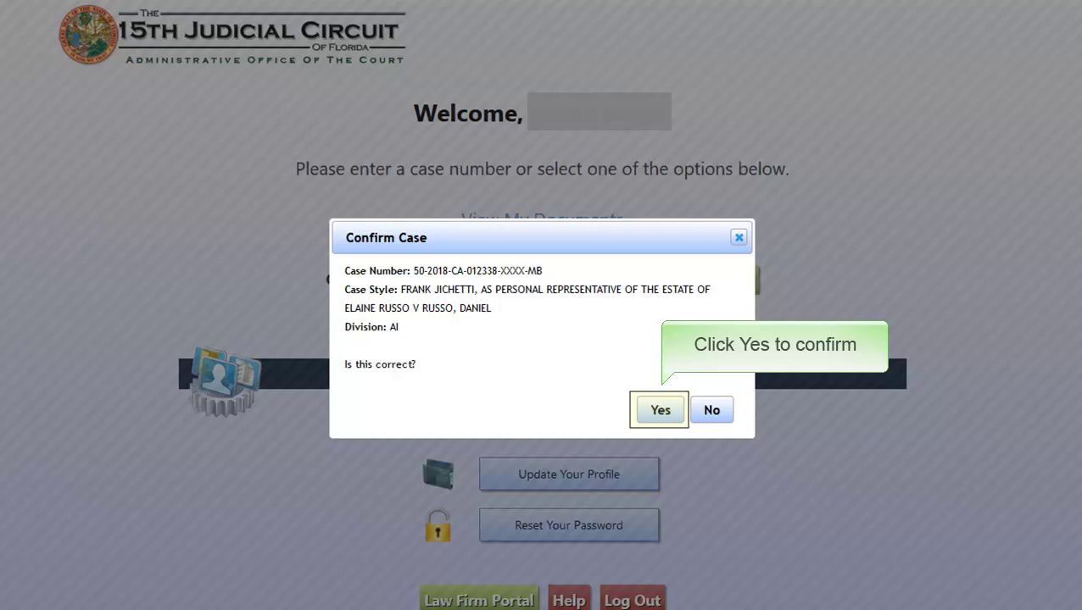
pyautogui.press('Return')
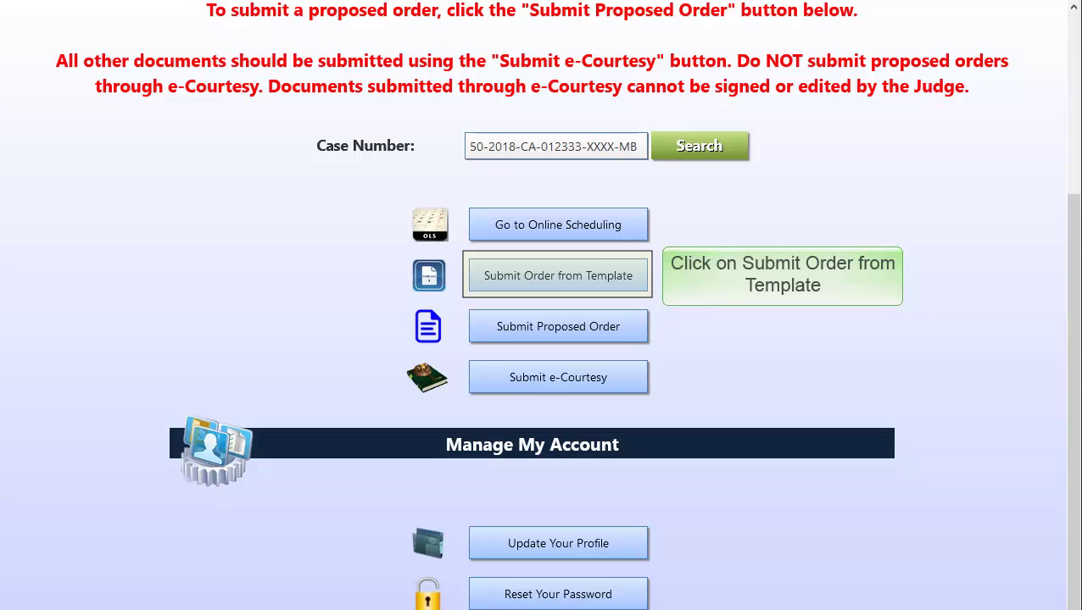
# - Create a Generic (Blank) Order titled 'Test Order' from a template and confirm the case
pyautogui.press('Return')
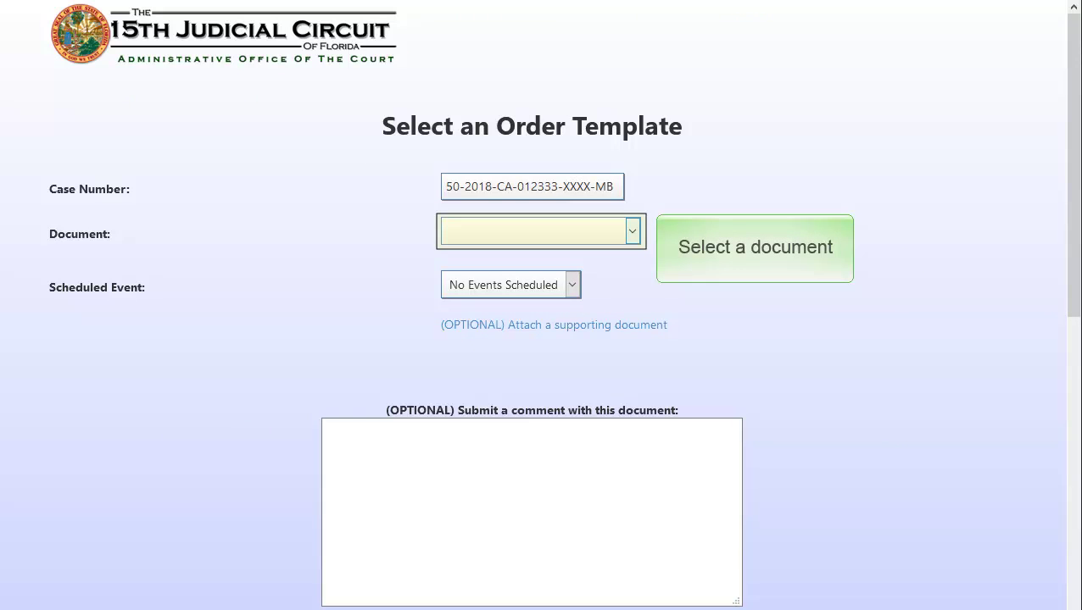
pyautogui.hotkey('alt', 'Down')
pyautogui.press('Down')
pyautogui.press('Return')
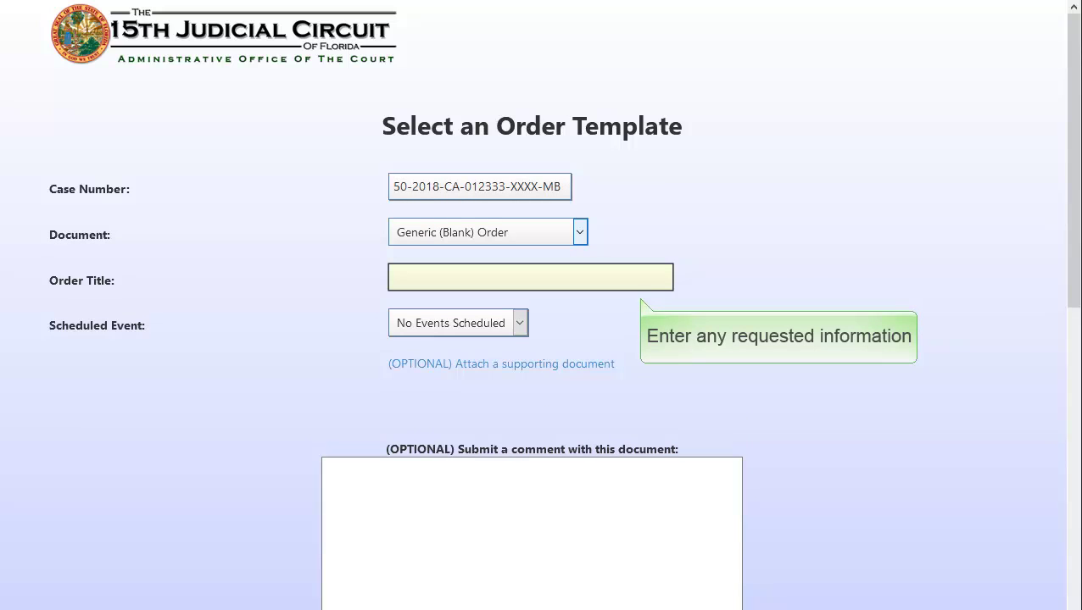
pyautogui.press('Tab')
pyautogui.write('Test Order')
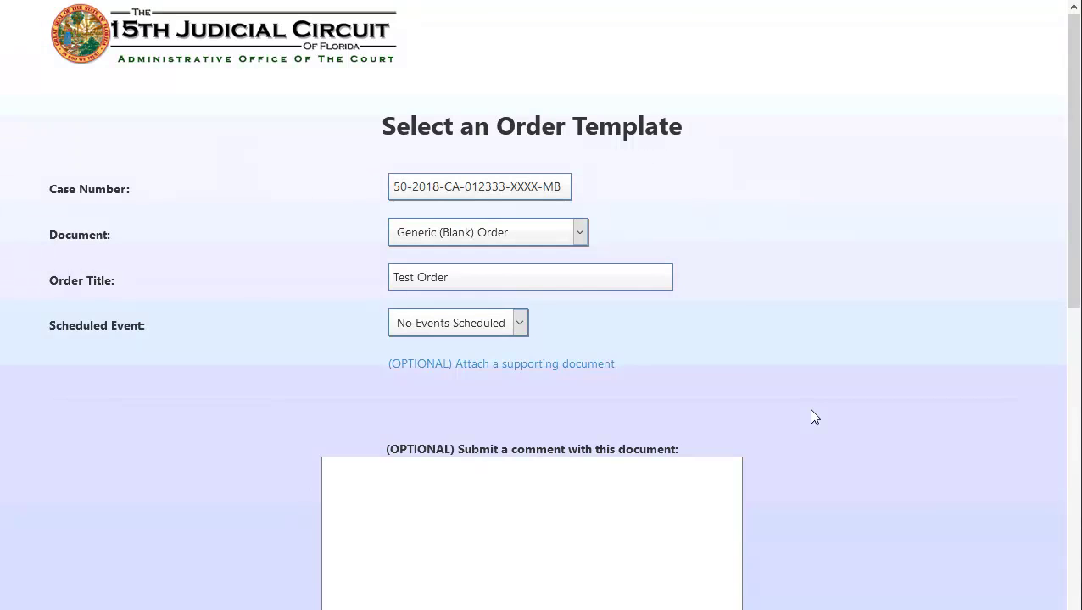
pyautogui.scroll(-3, 809, 415)
pyautogui.scroll(-2, 809, 416)
pyautogui.click(547, 380)
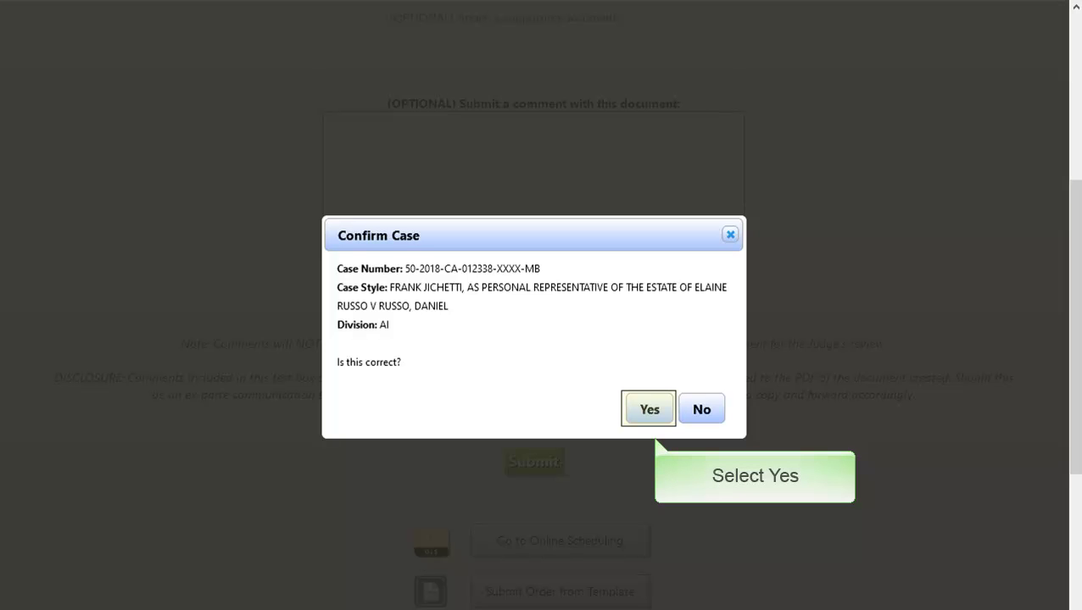
pyautogui.press('Return')
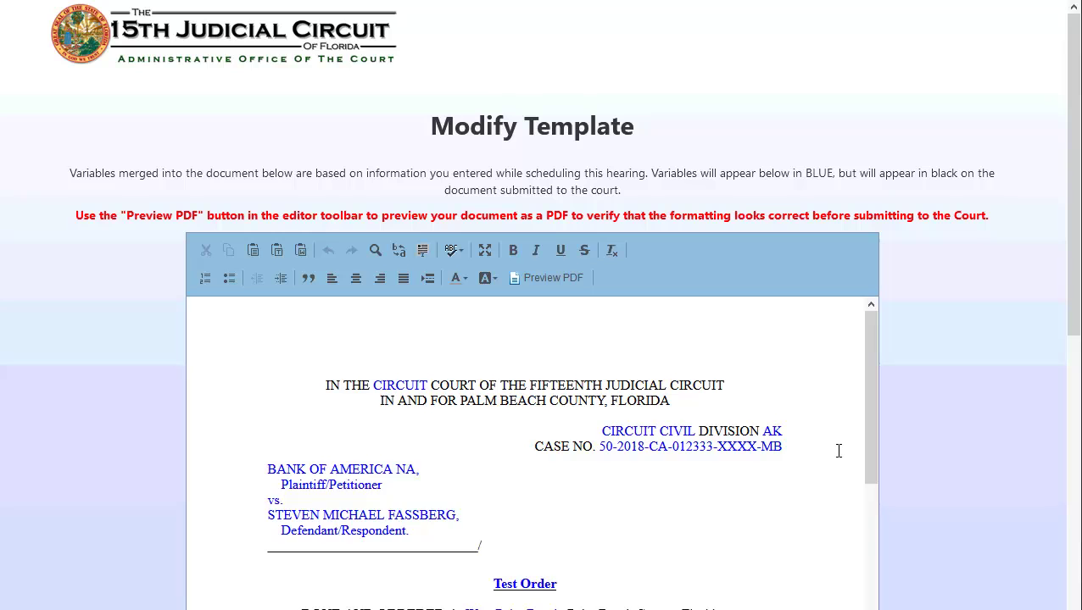
# - Change the order title from 'Test Order' to 'This is a New Test Order' and submit it
pyautogui.scroll(-1, 838, 449)
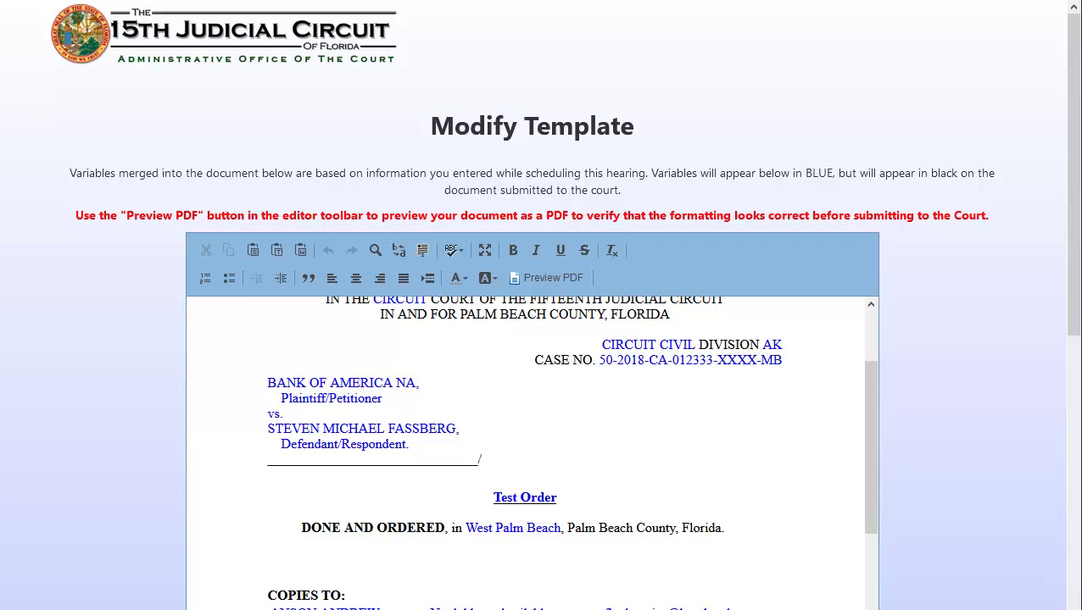
pyautogui.moveTo(493, 497); pyautogui.dragTo(558, 497)
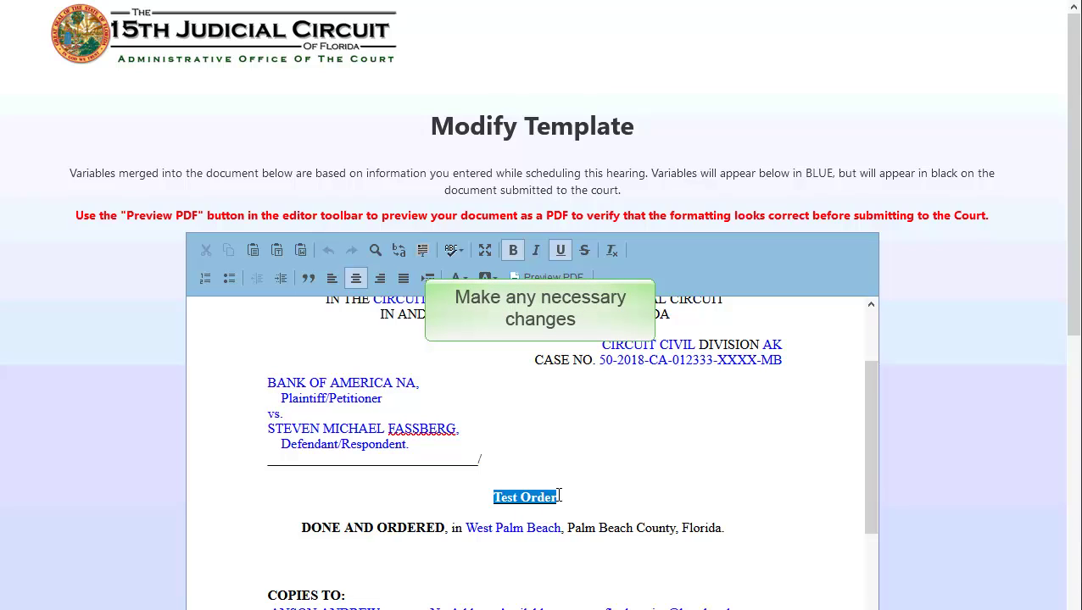
pyautogui.write('This is a New Test Order')
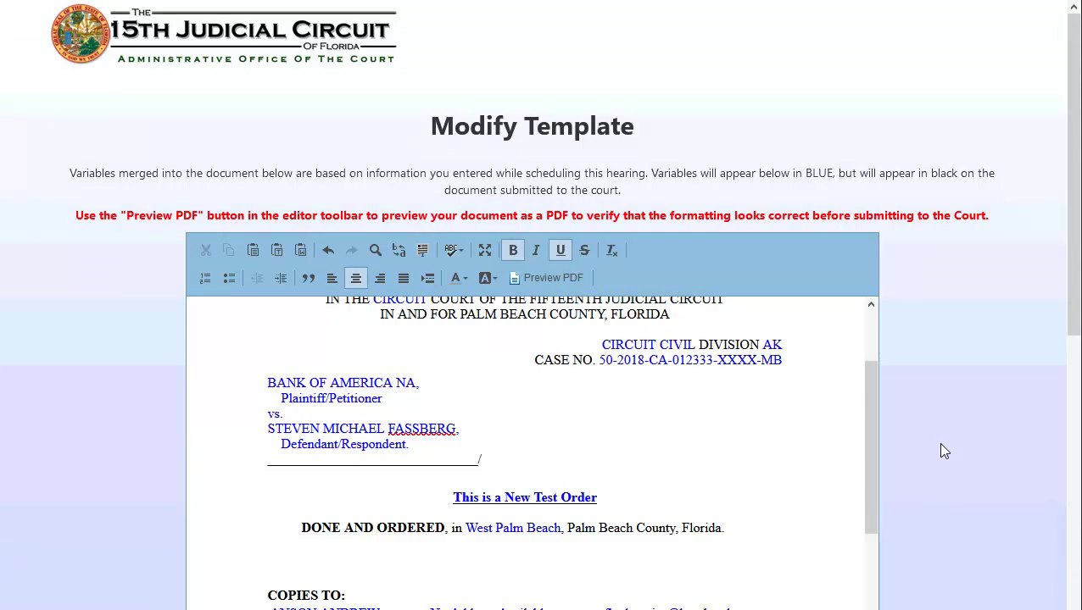
pyautogui.scroll(-3, 938, 441)
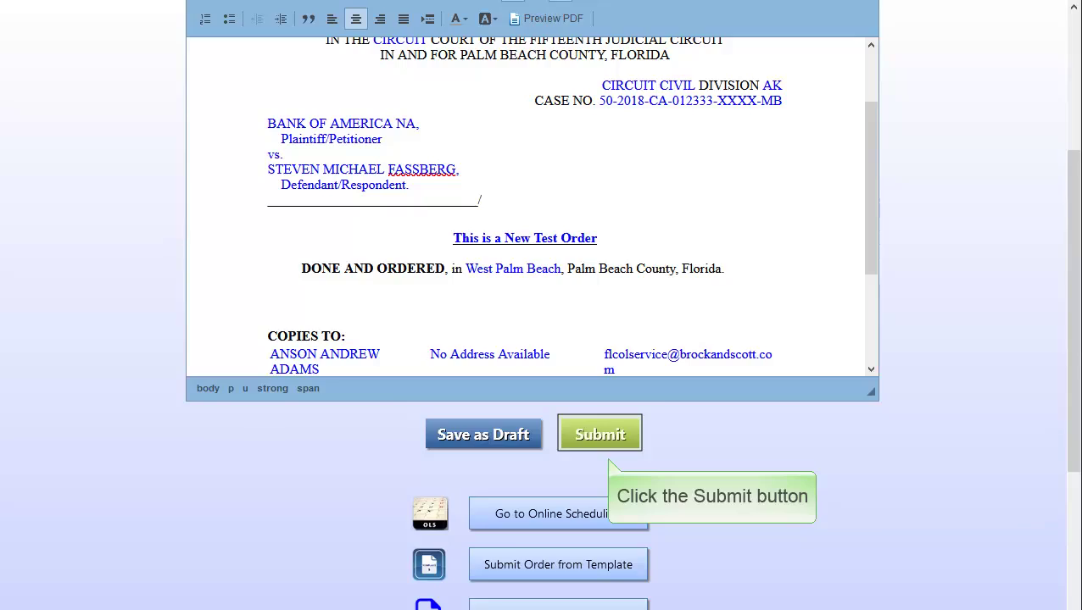
pyautogui.click(599, 434)
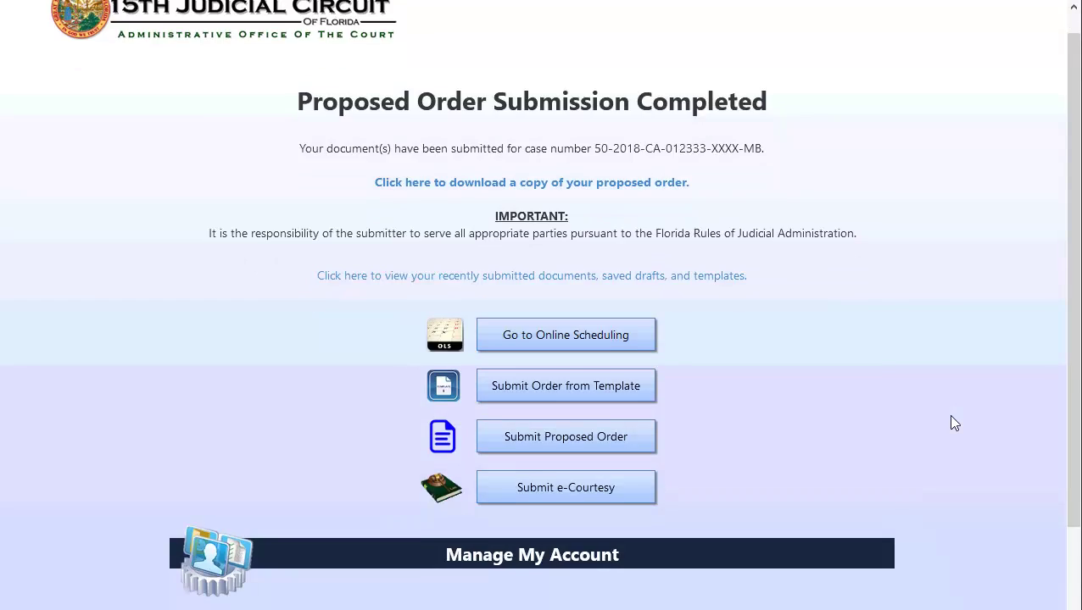
# - Finish the template order submission as an agreed order, reaching the Upload a Proposed Order form
pyautogui.scroll(-2, 949, 422)
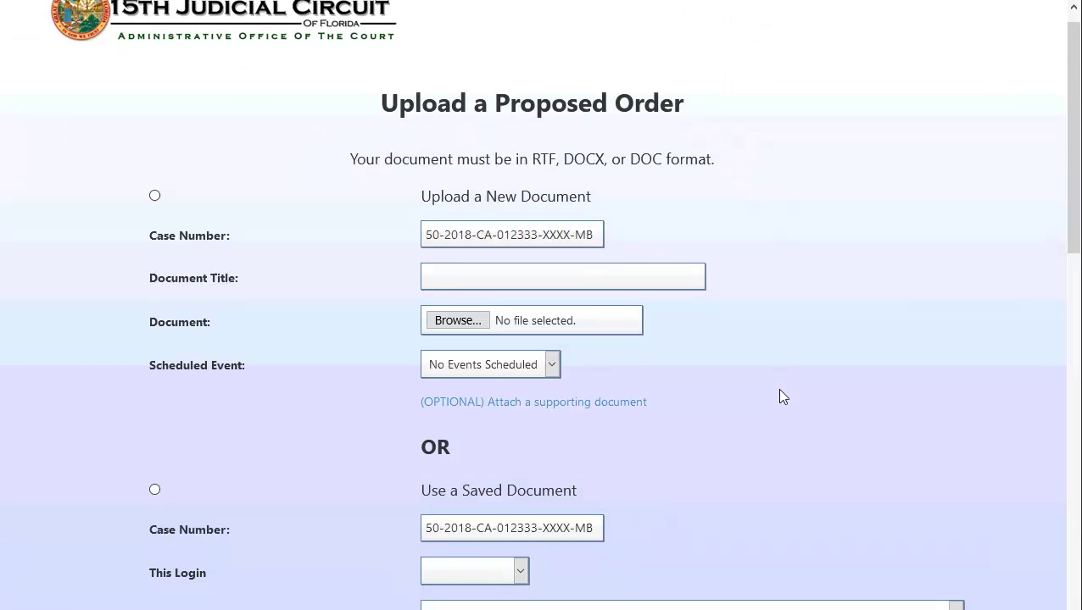
pyautogui.scroll(-1, 777, 394)
# - Upload test-proposal.doc as a proposed order titled 'This is a new test order' and submit it
pyautogui.click(615, 216)
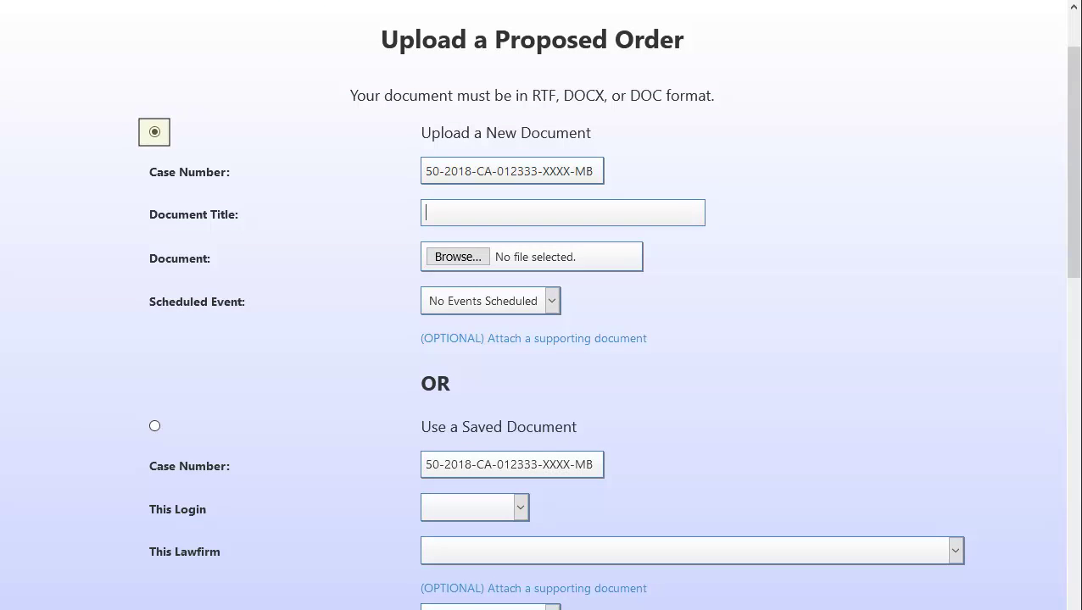
pyautogui.write('This is a new')
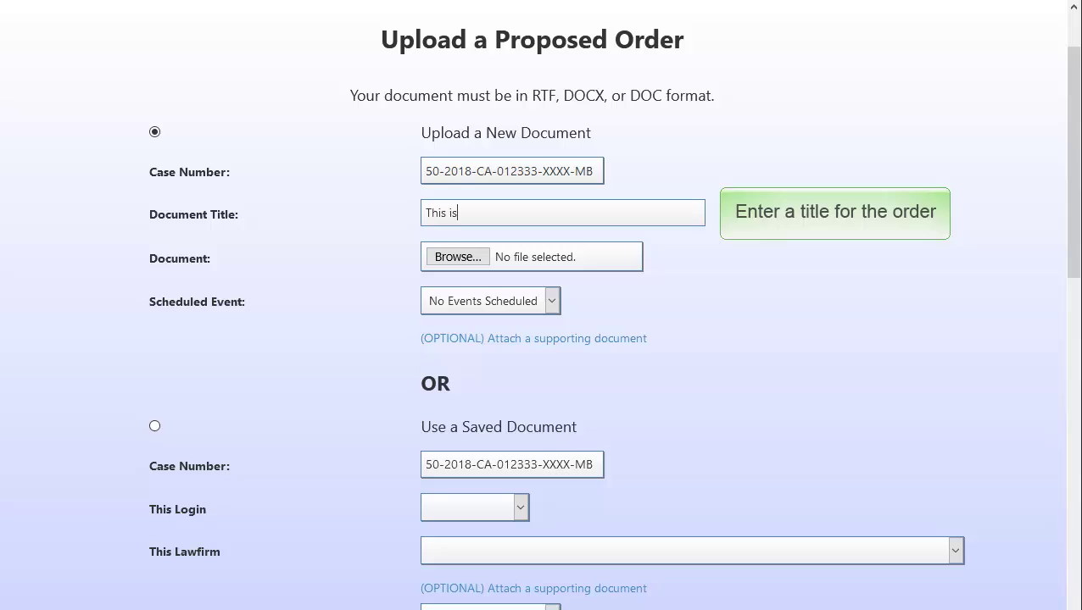
pyautogui.write(' test order')
pyautogui.press('Tab')
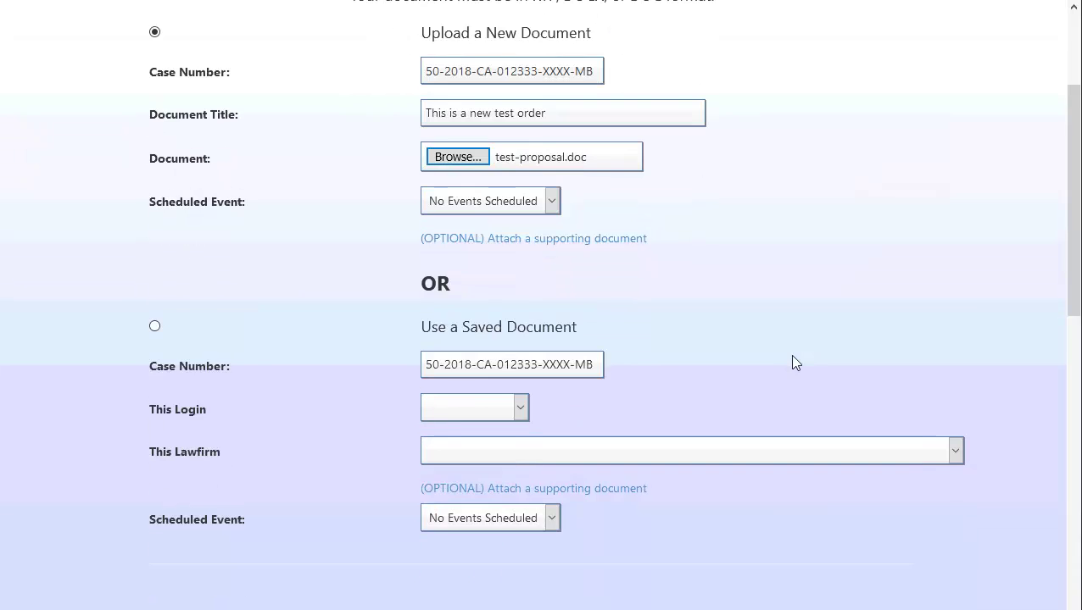
pyautogui.scroll(-3, 792, 360)
pyautogui.scroll(-5, 791, 355)
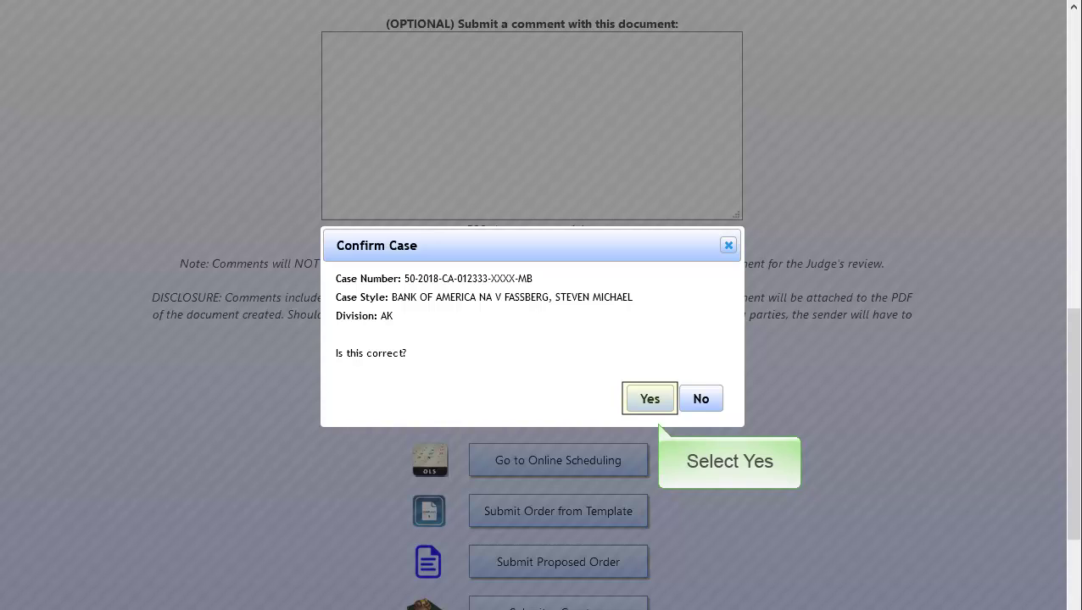
# - Add the line 'Make any changes to the new order' and submit the uploaded order as agreed
pyautogui.press('Return')
pyautogui.write('Make ')
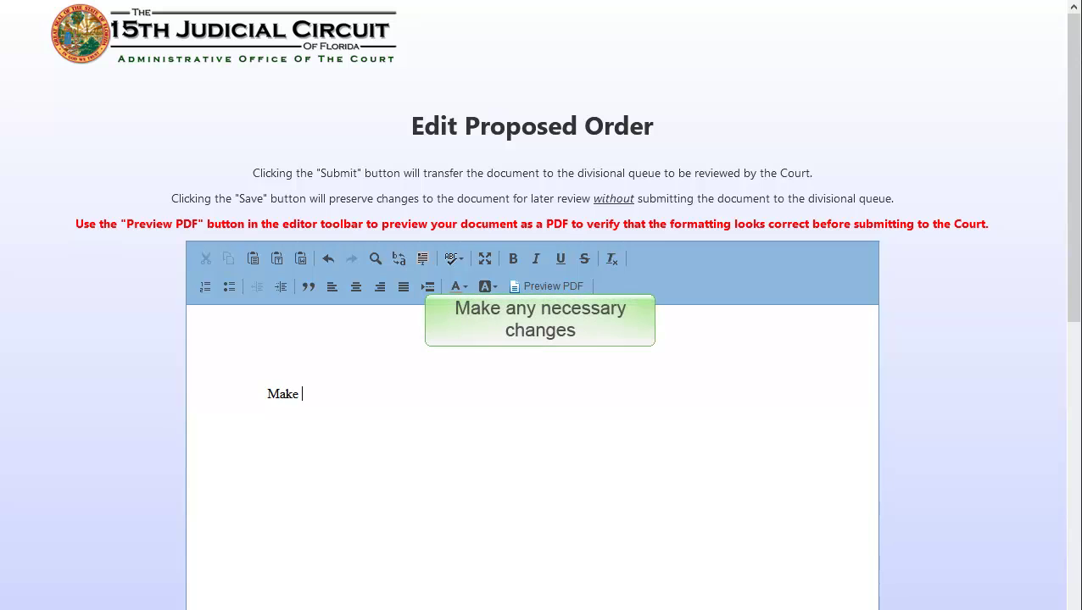
pyautogui.write('any changes to the new order')
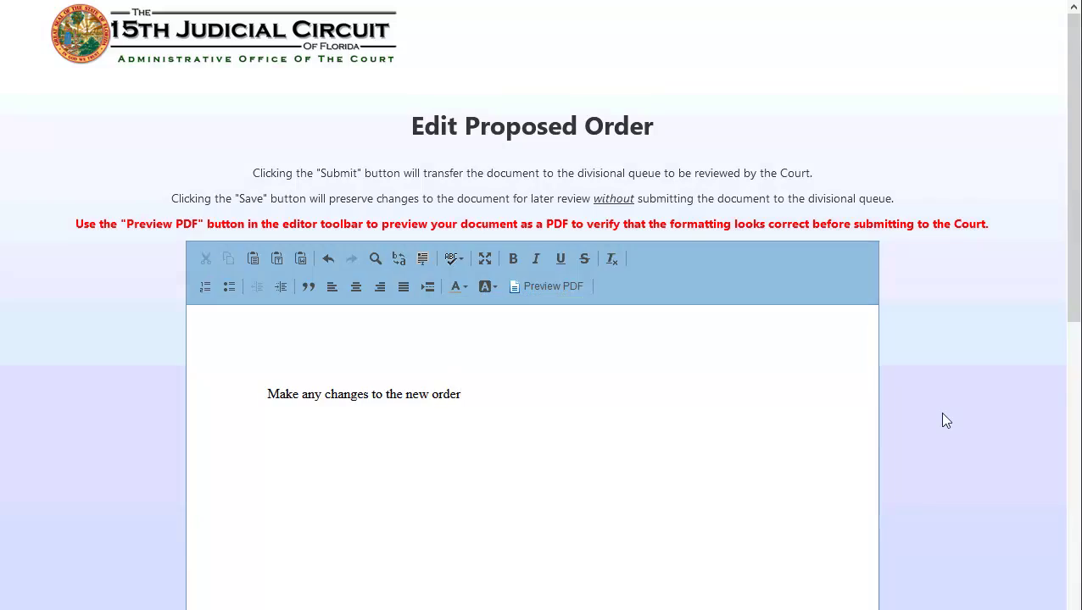
pyautogui.scroll(-3, 942, 420)
pyautogui.scroll(-3, 946, 421)
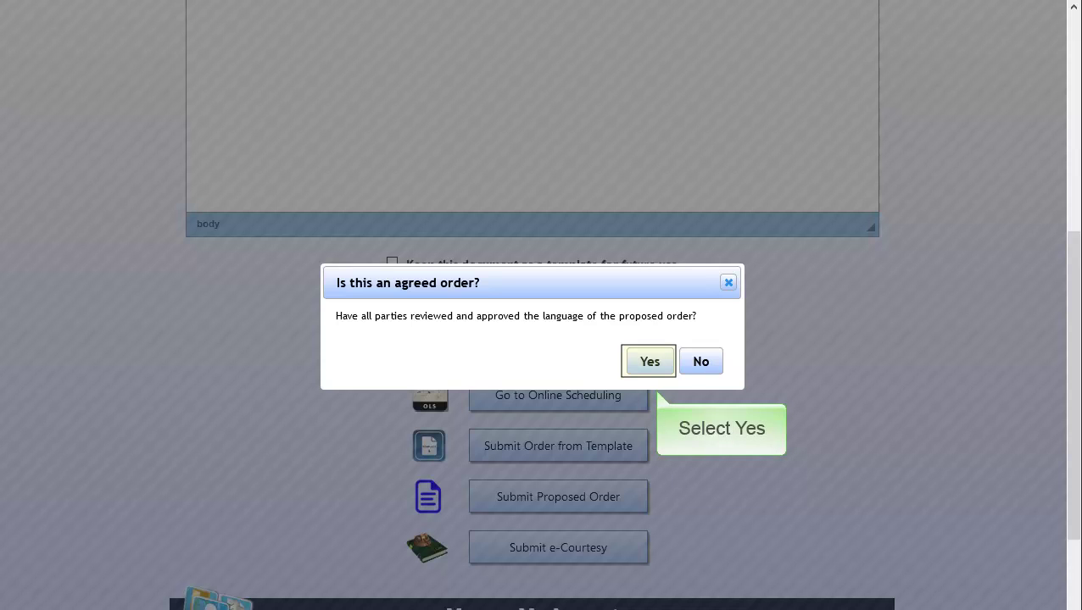
pyautogui.click(649, 361)
pyautogui.scroll(-1, 717, 456)
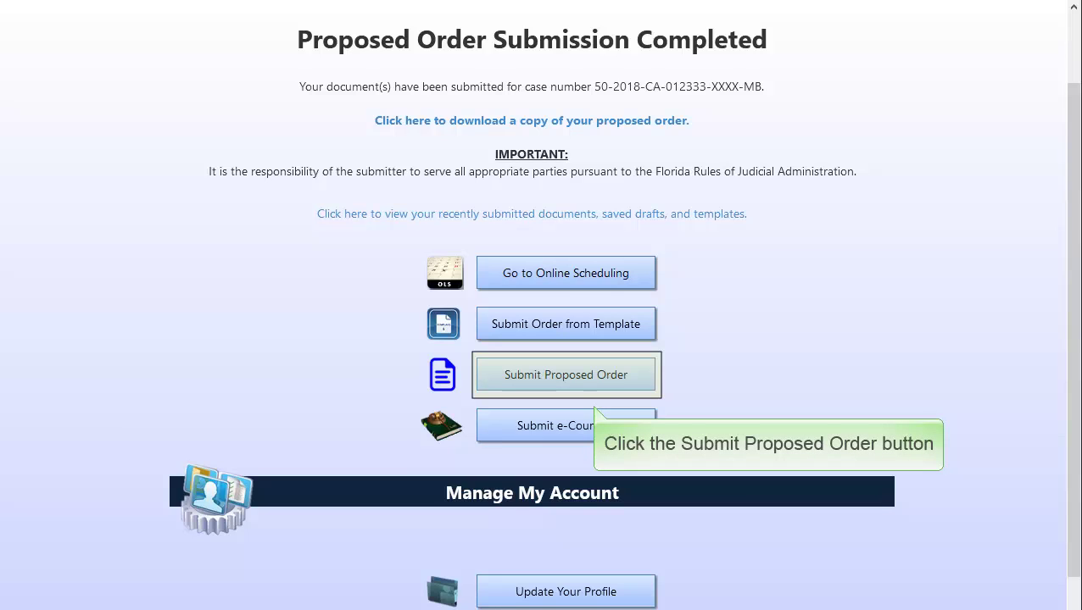
# - Start a proposed order from a saved document and open the saved template in Edit Saved Document
pyautogui.click(566, 375)
pyautogui.scroll(-3, 772, 379)
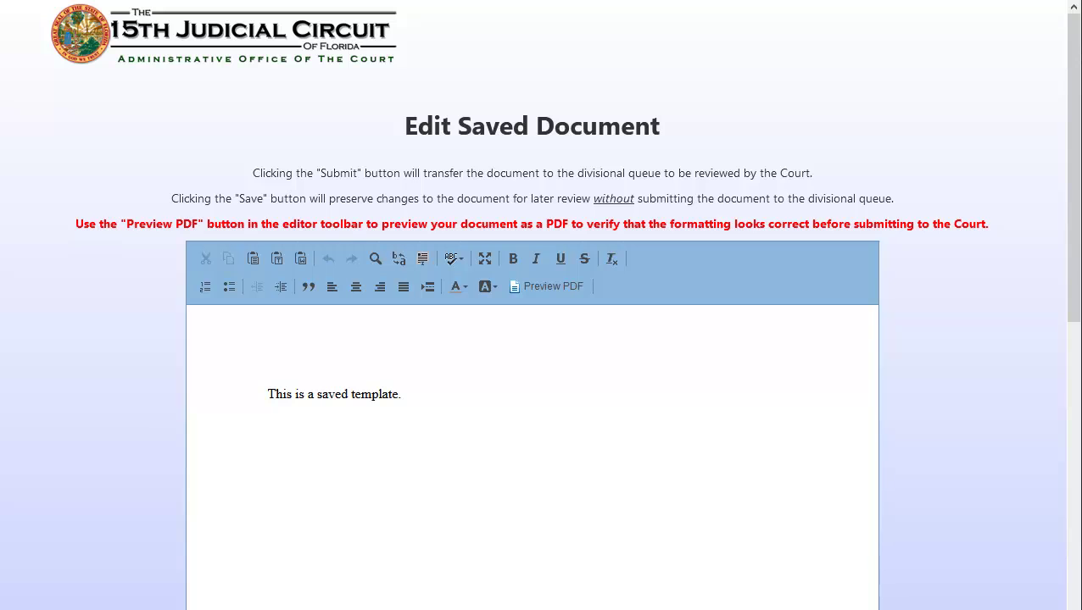
# - Replace the saved template's sentence with 'This is a changed new template.' and submit it
pyautogui.tripleClick(252, 396)
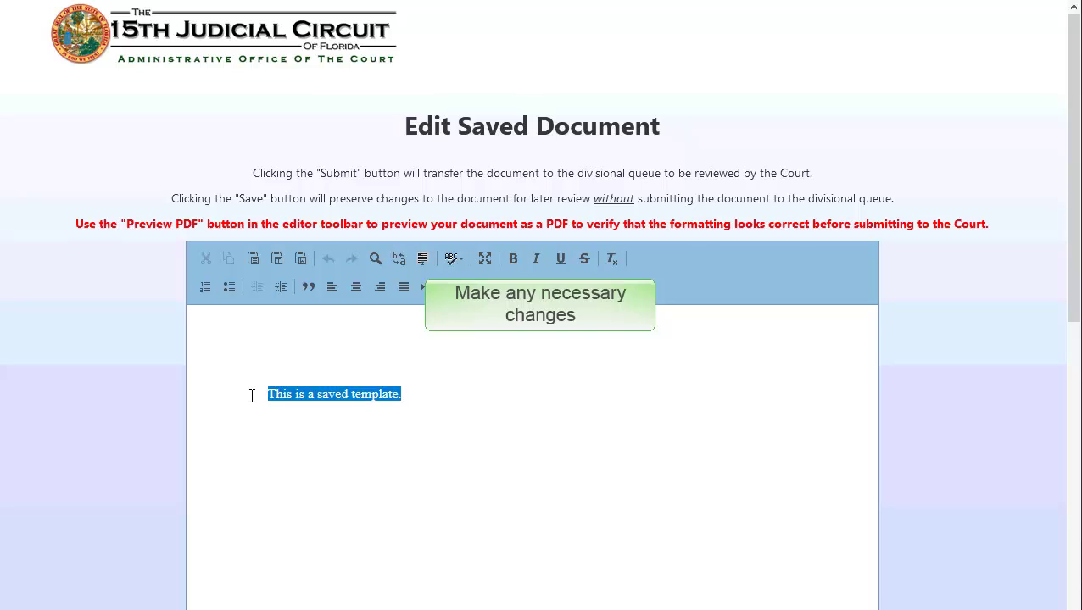
pyautogui.write('This is a ')
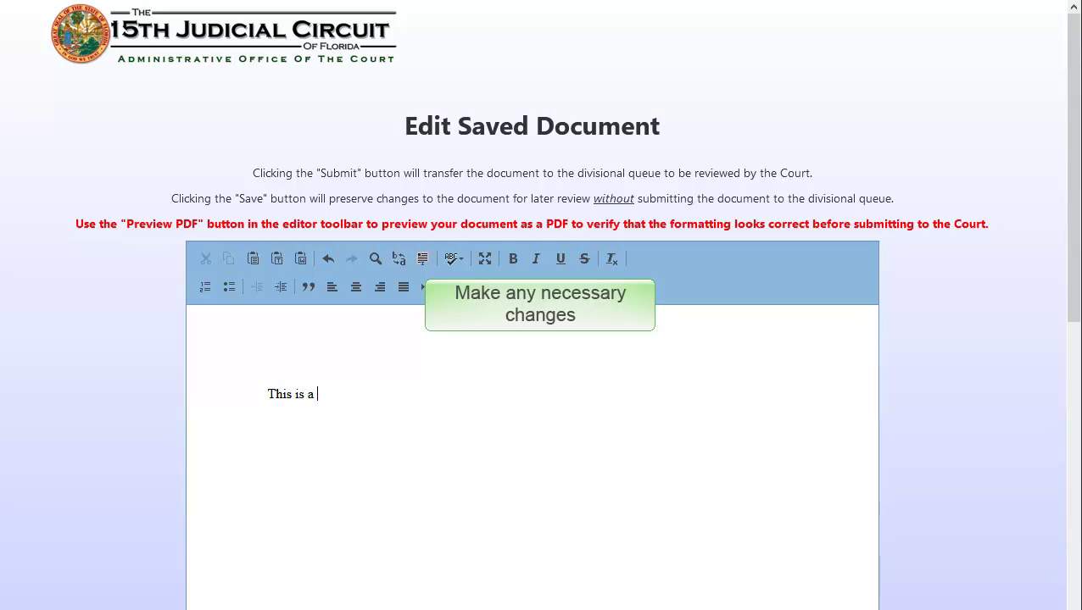
pyautogui.write('changed new template.')
pyautogui.scroll(-3, 938, 465)
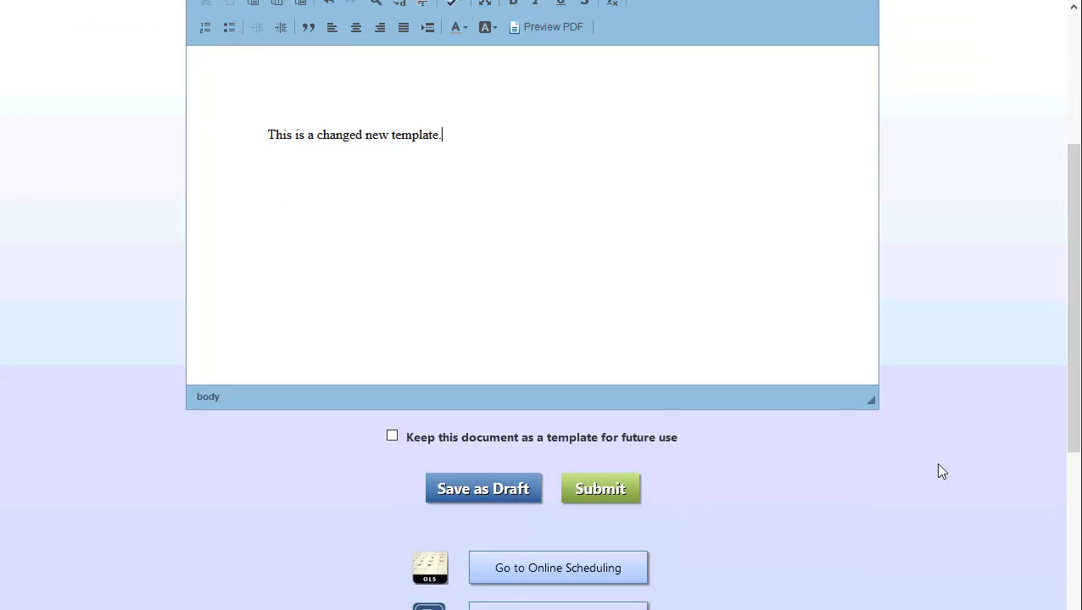
pyautogui.scroll(-1, 941, 471)
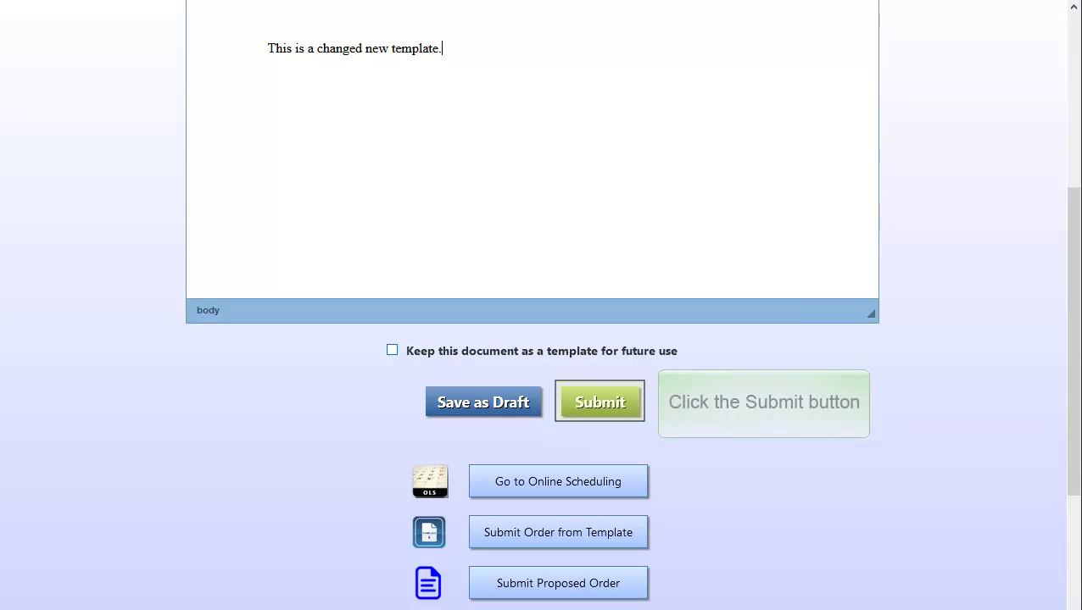